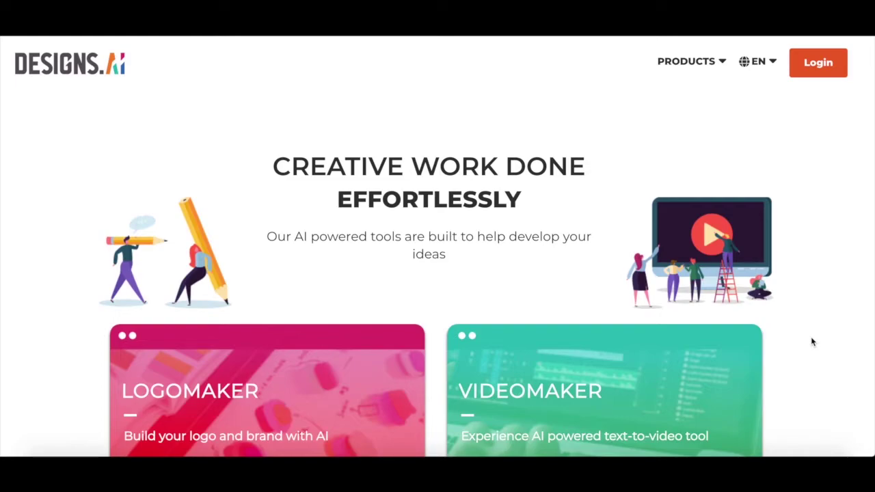
- Scroll down the Designs.ai homepage to the Color Matcher and its palette grid
scroll(810, 338, "down", 2)
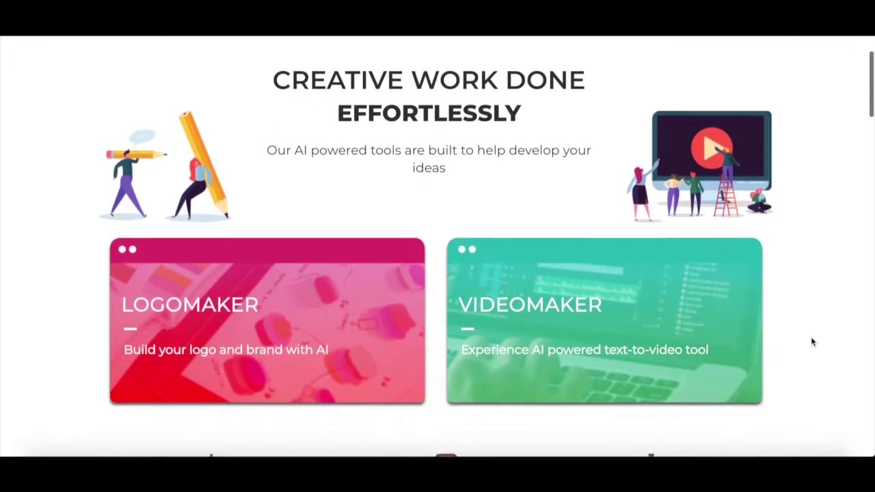
scroll(811, 337, "down", 7)
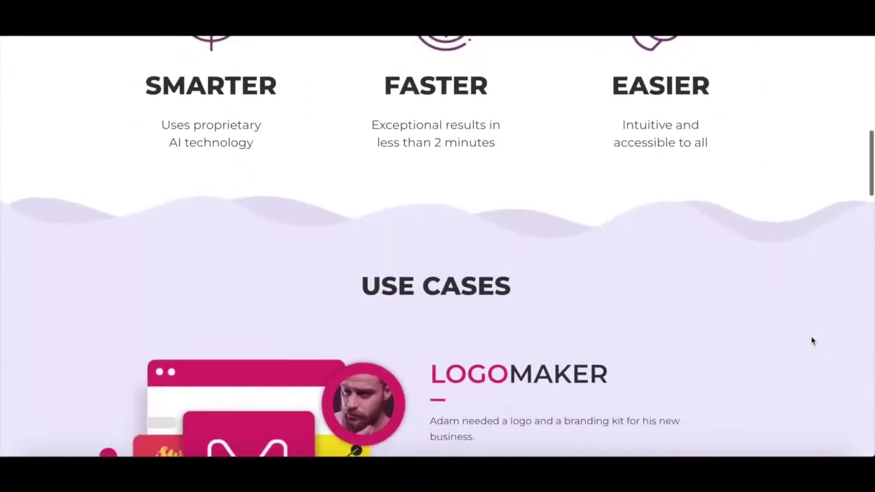
scroll(812, 340, "down", 15)
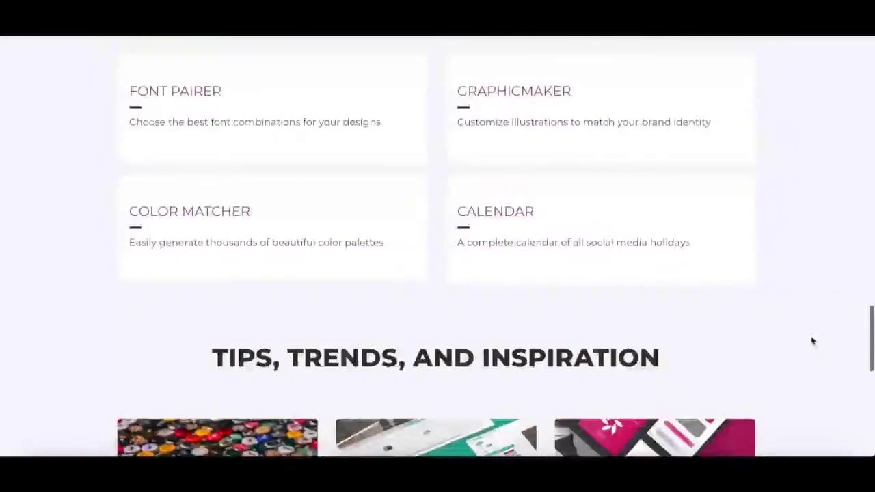
scroll(812, 340, "up", 3)
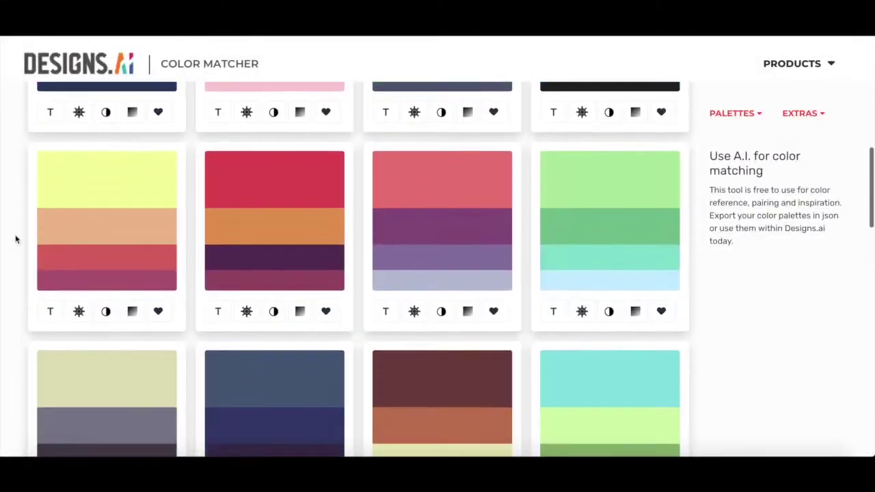
scroll(16, 239, "down", 3)
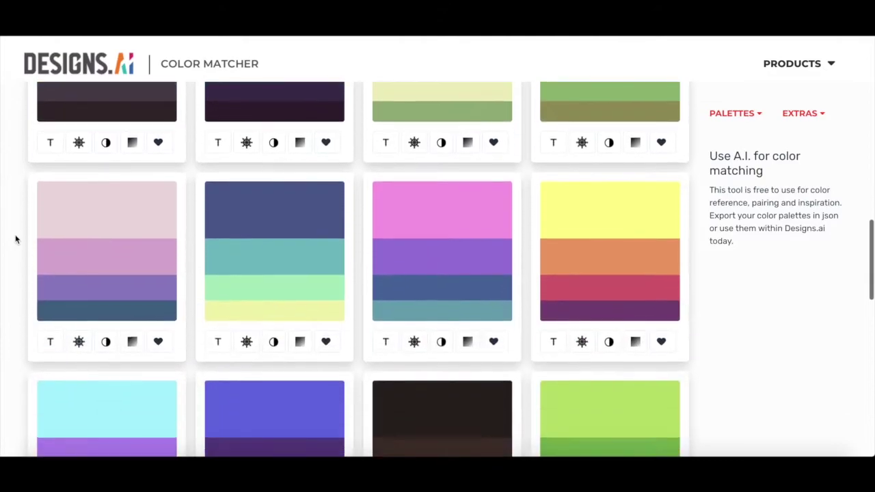
- Copy the pink palette band's hex code #9189C4, then view the palette theme list
mouse_move(89, 203)
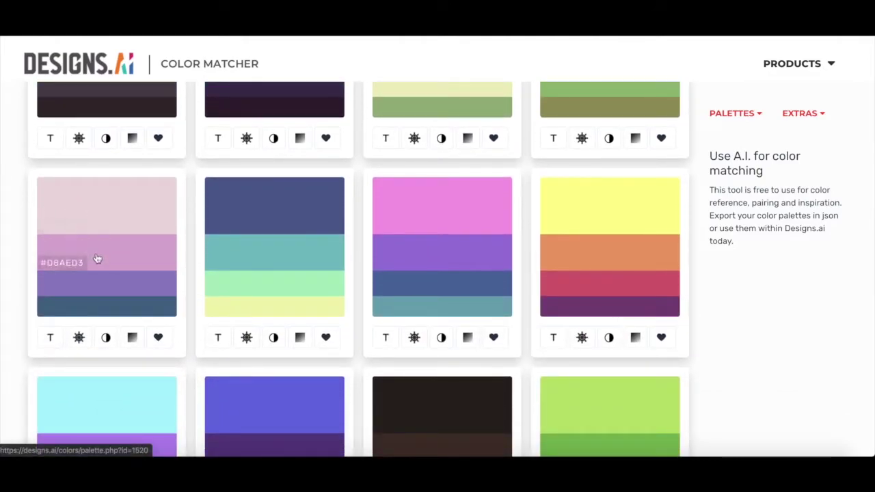
mouse_move(97, 288)
left_click(62, 290)
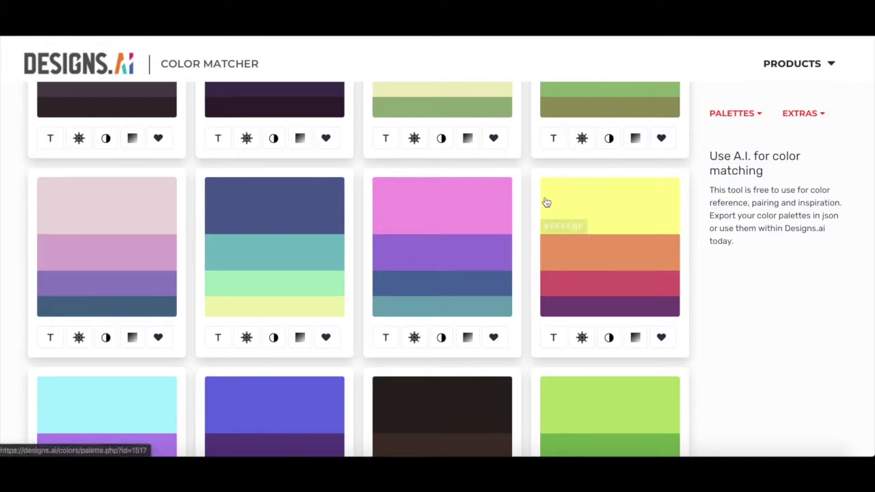
left_click(747, 109)
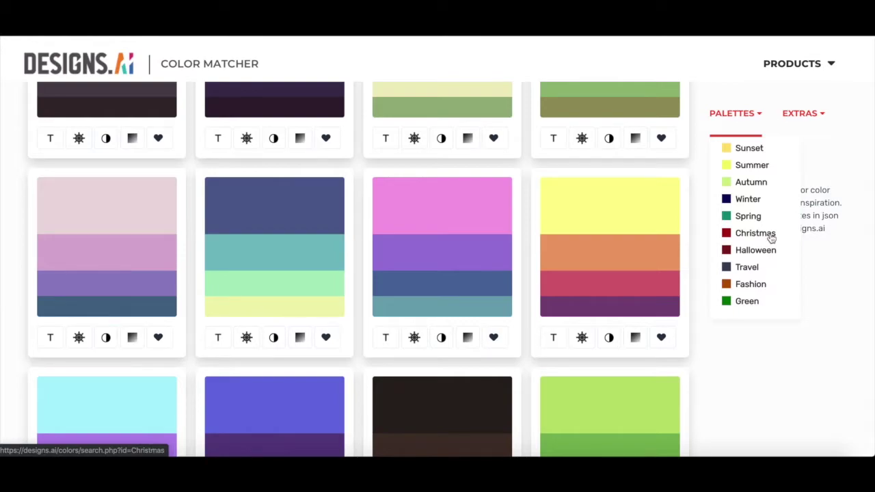
- Like the red-and-blue palette and the orange-and-green palette
scroll(679, 172, "down", 5)
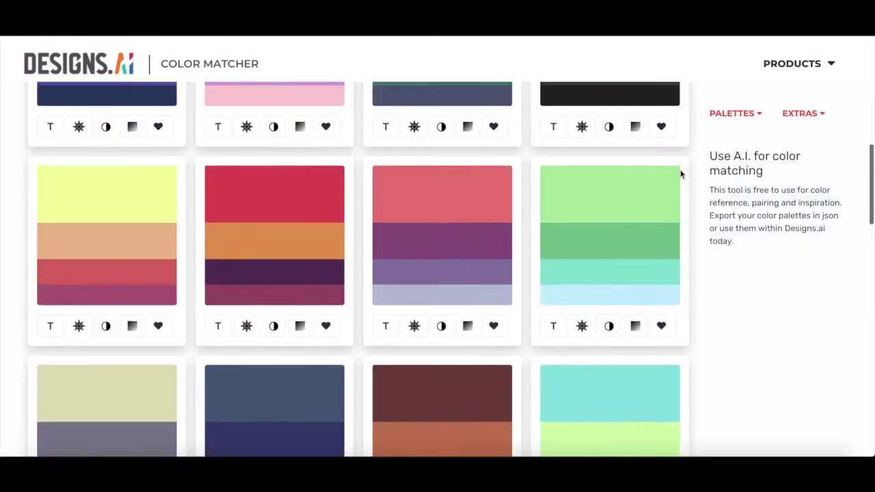
scroll(681, 175, "up", 3)
scroll(680, 175, "up", 5)
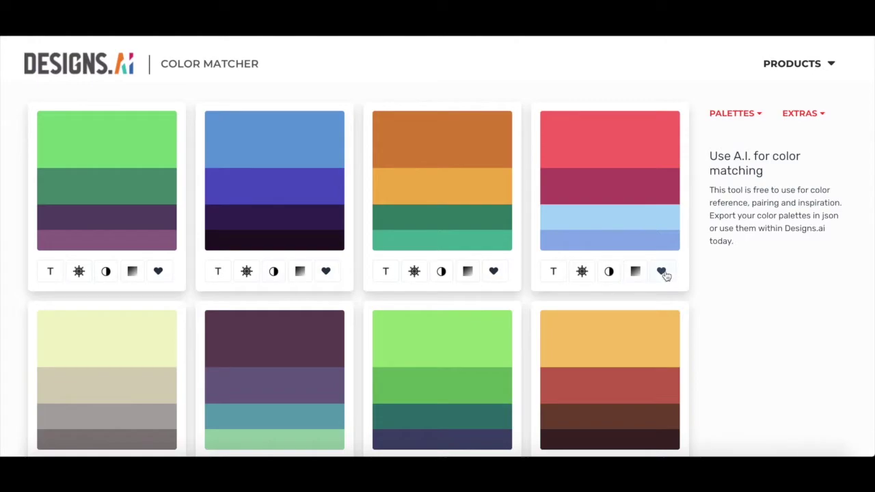
left_click(661, 272)
left_click(494, 272)
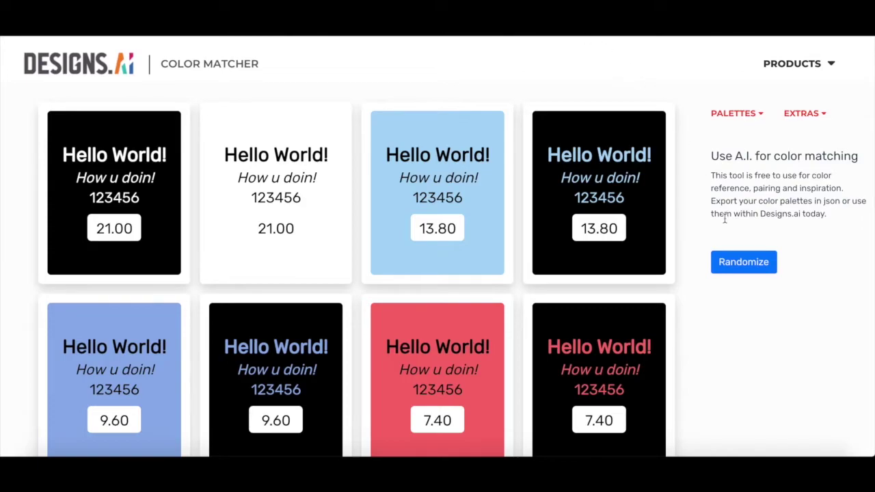
- Scroll through the contrast cards and copy the 1.44 card's two colour codes
scroll(703, 283, "down", 5)
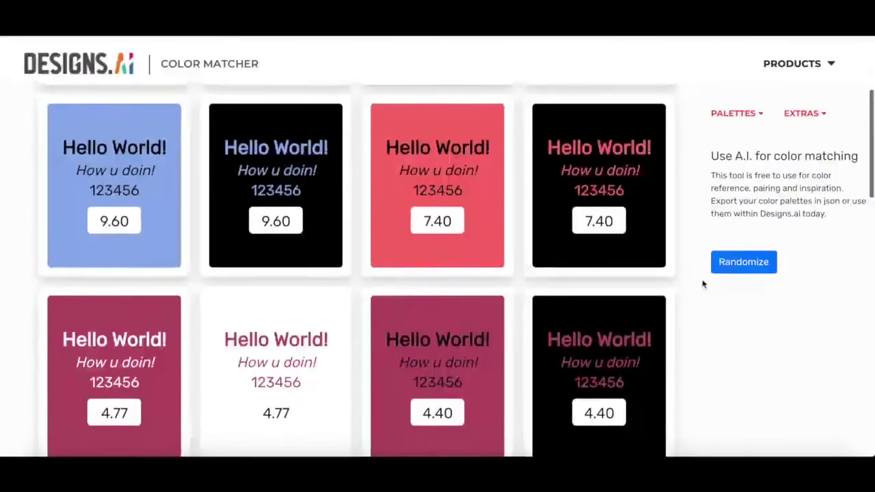
scroll(702, 284, "down", 2)
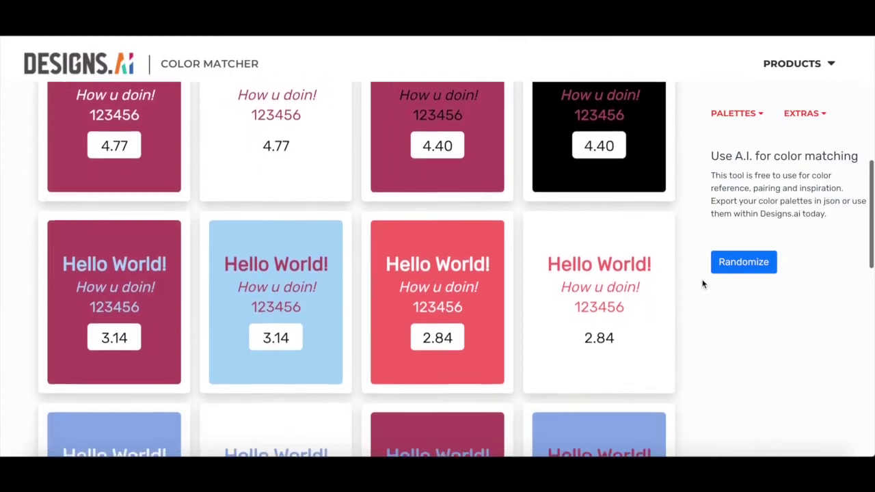
scroll(702, 284, "down", 4)
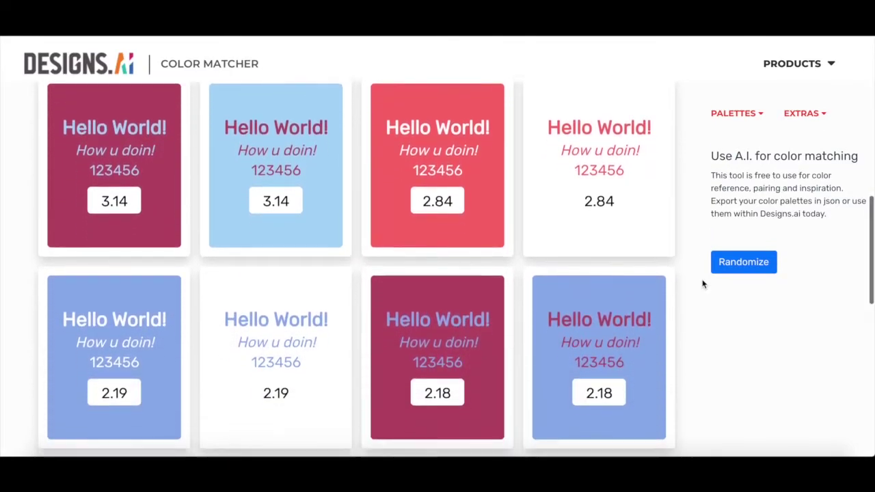
scroll(703, 283, "down", 2)
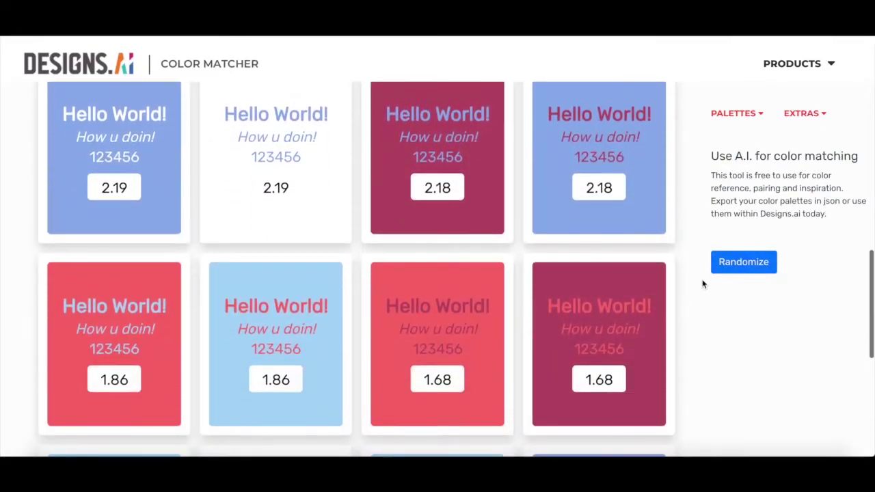
scroll(703, 283, "down", 4)
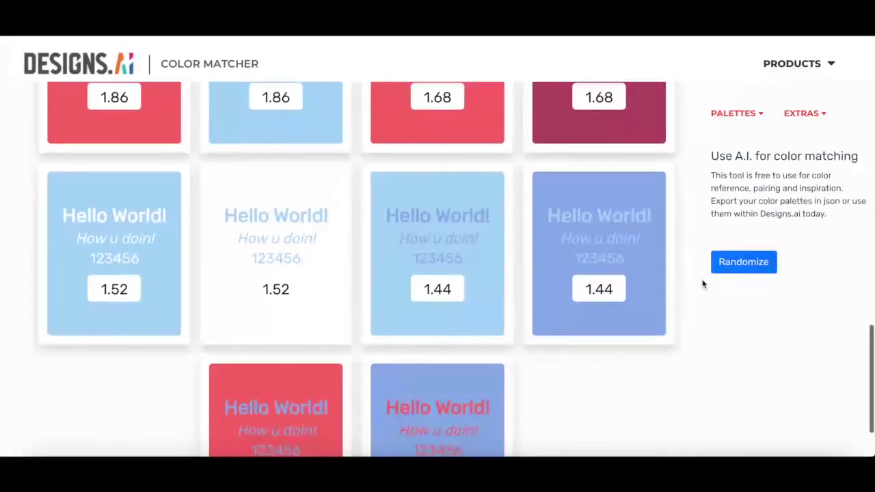
scroll(703, 283, "down", 1)
mouse_move(595, 250)
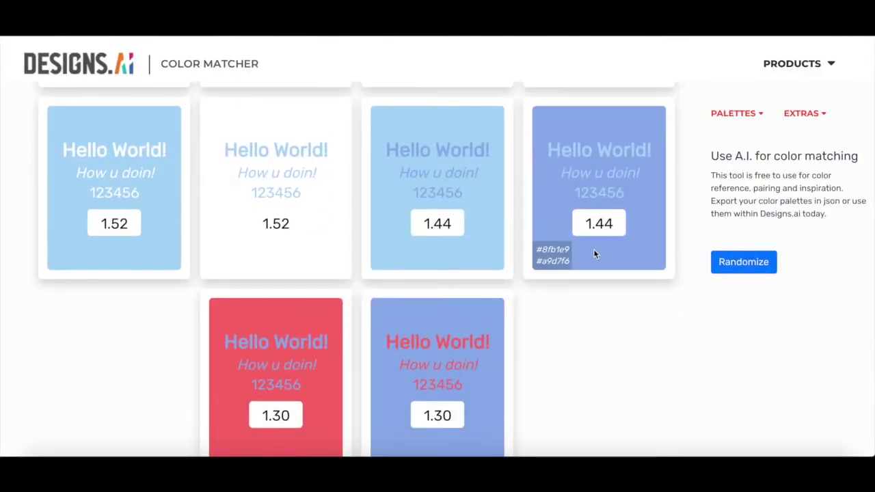
left_click(554, 261)
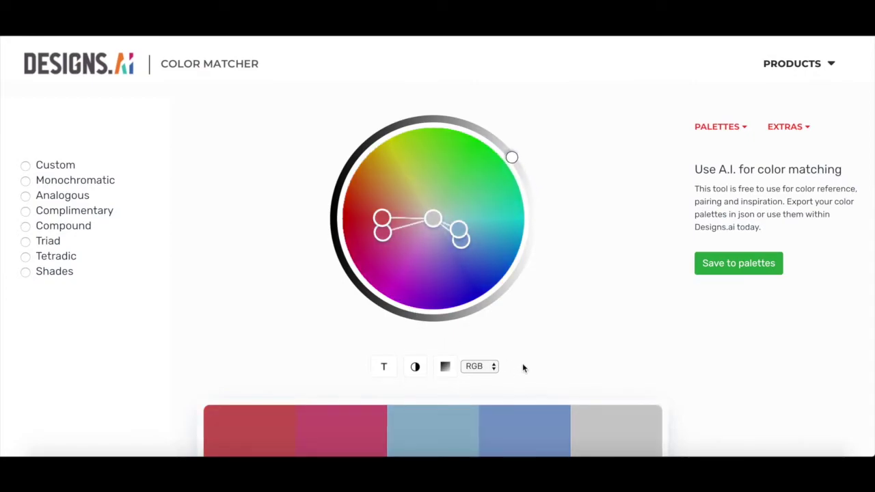
- Show the palette values in CMYK after trying RGB and HSV, then brighten the wheel colours
scroll(522, 368, "down", 3)
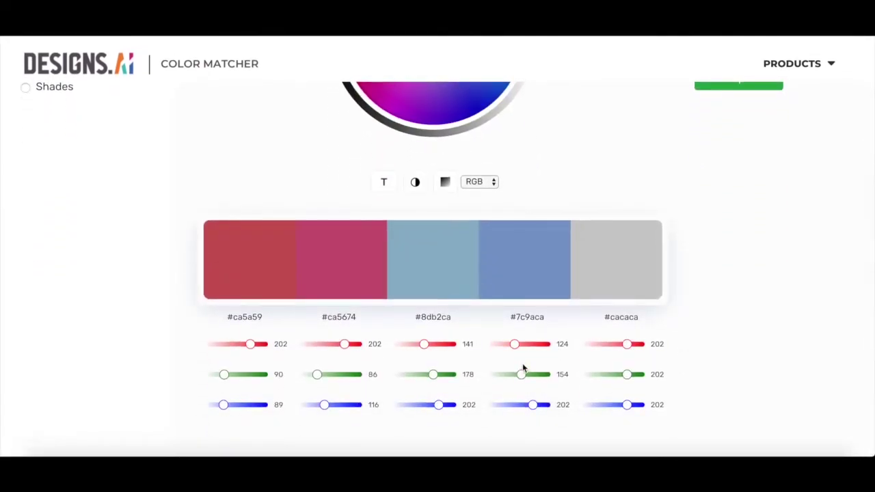
left_click(493, 182)
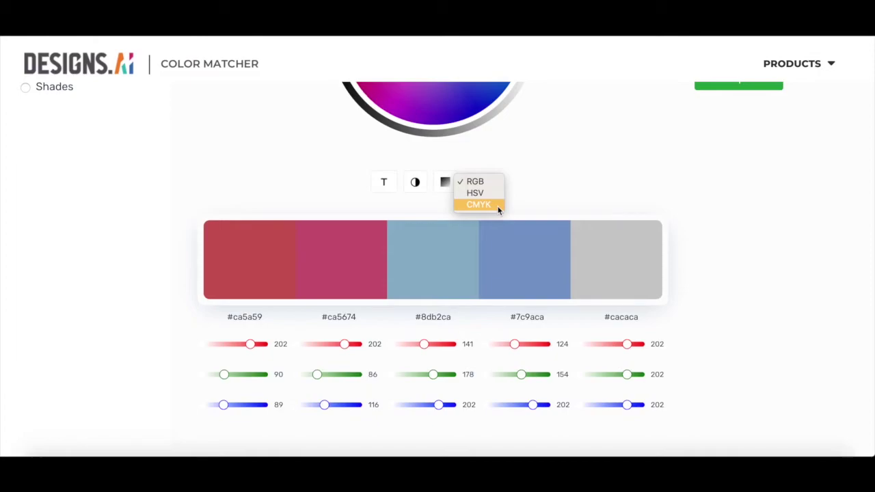
left_click(495, 182)
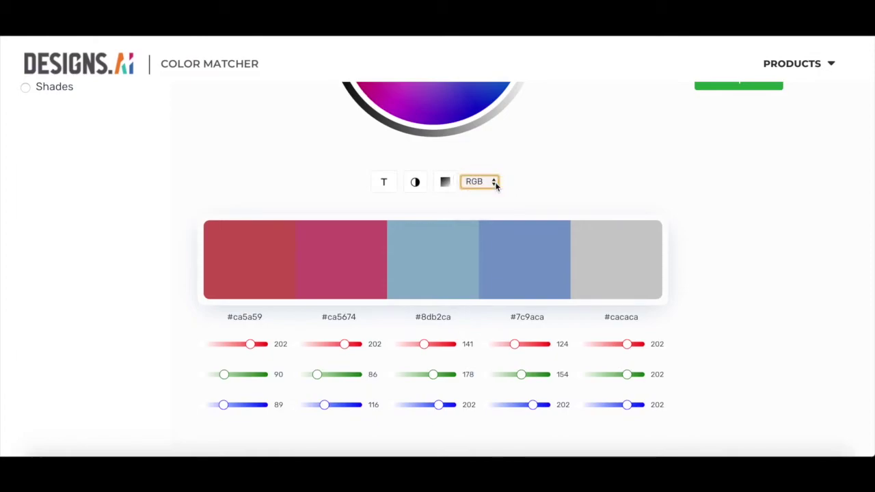
left_click(495, 184)
left_click(495, 192)
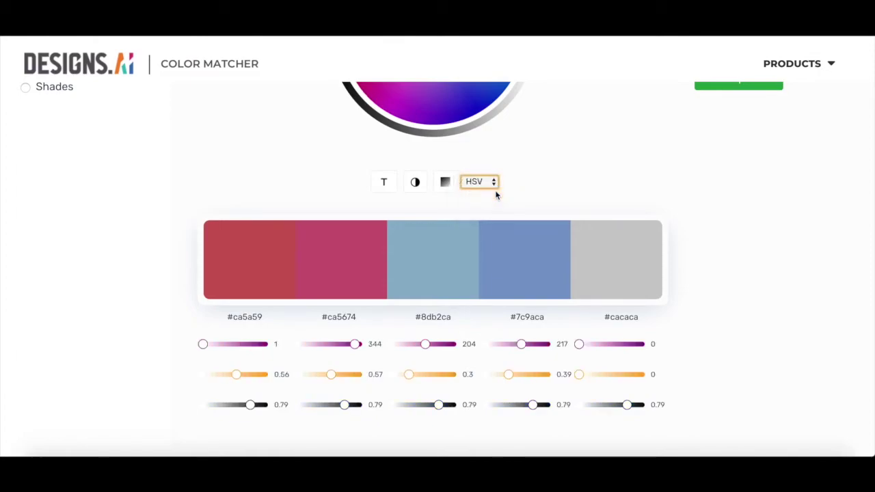
left_click(493, 183)
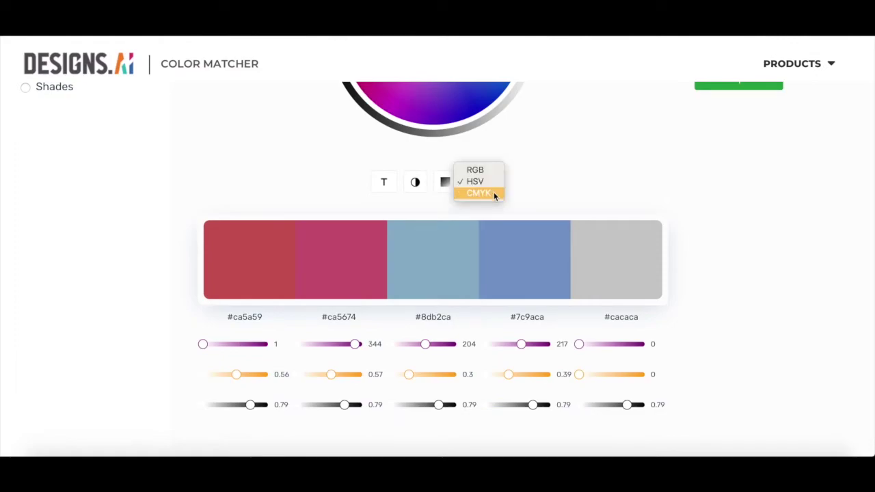
left_click(493, 193)
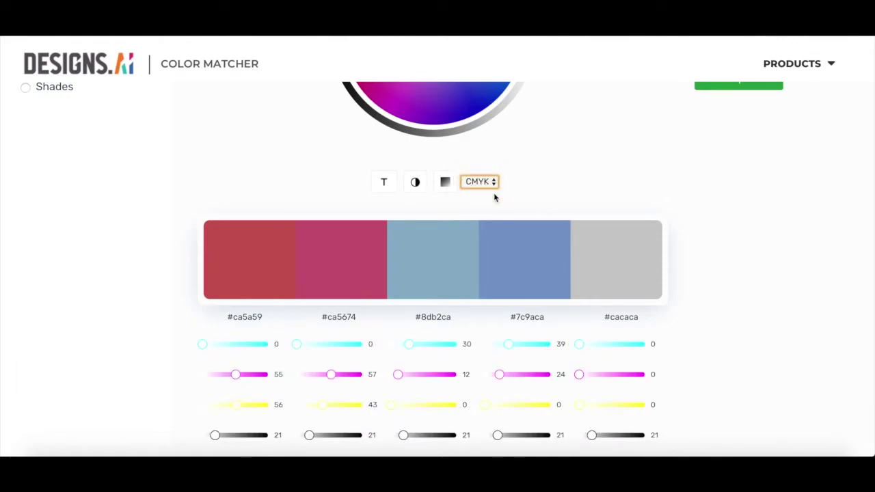
scroll(493, 193, "up", 3)
left_click_drag(511, 159, 531, 198)
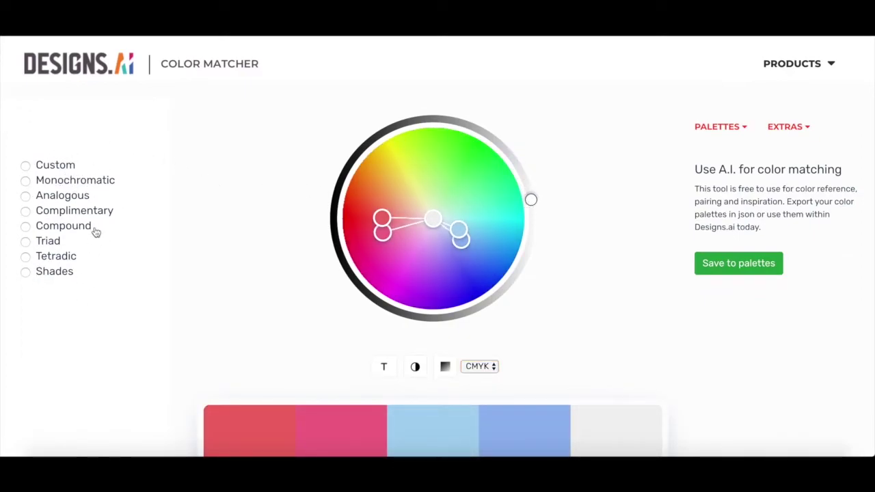
- Try Monochromatic, Analogous, Complimentary and Compound schemes, then make a Custom scheme with yellow turned red
left_click(86, 180)
left_click(82, 197)
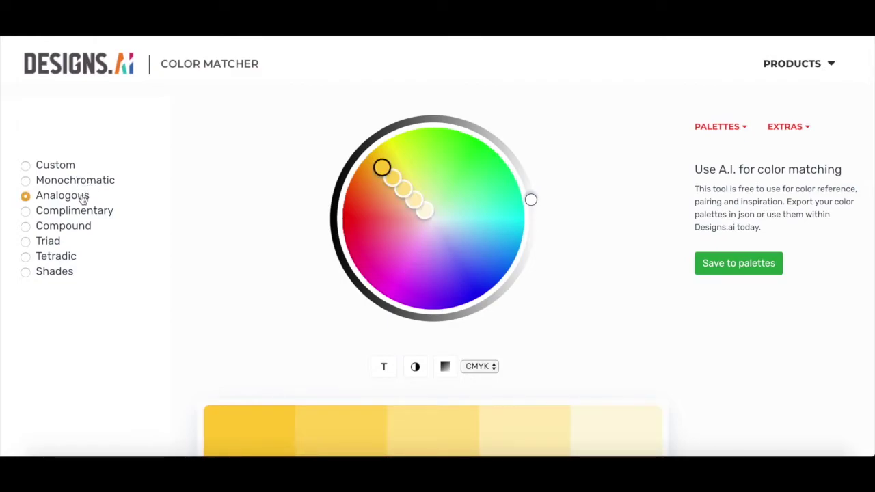
left_click(85, 212)
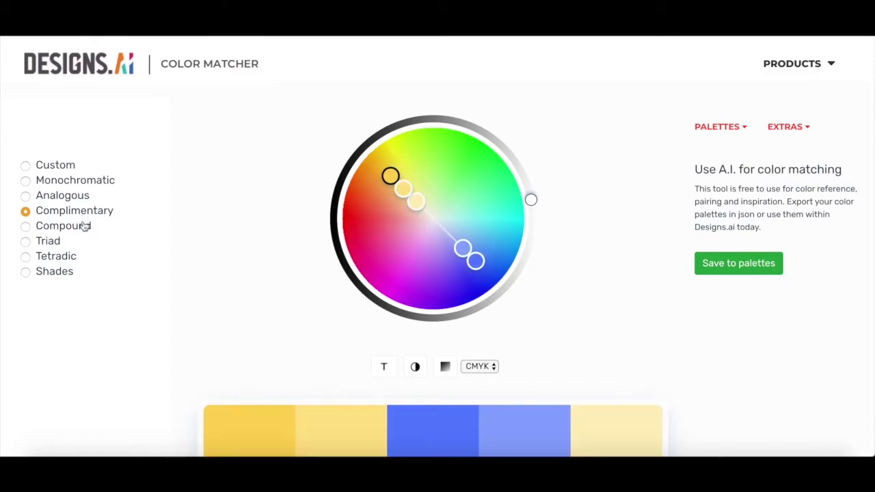
left_click(84, 226)
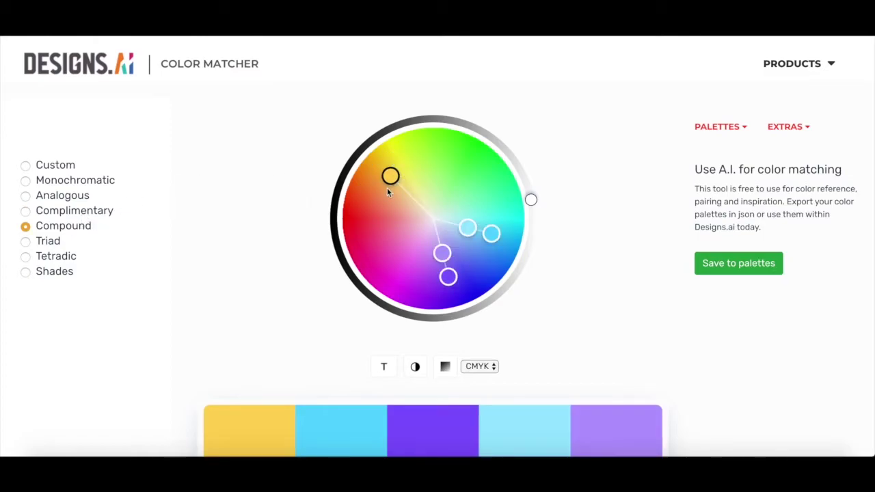
left_click_drag(389, 177, 381, 235)
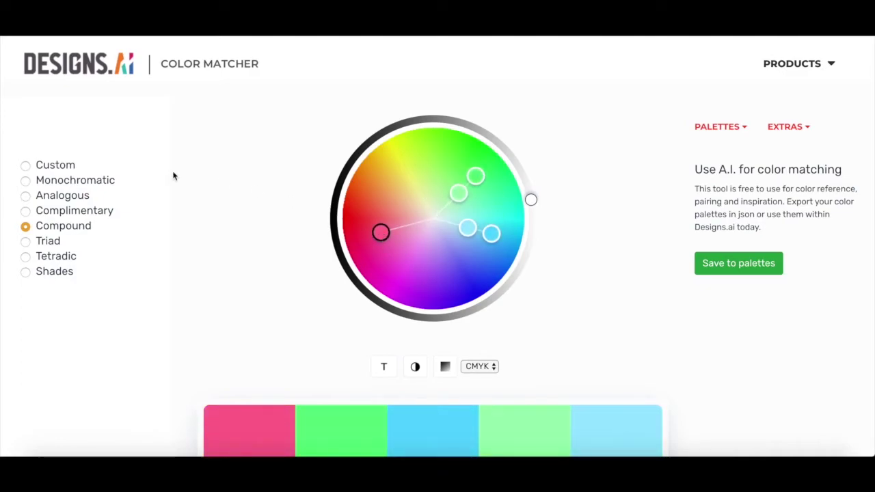
left_click(61, 167)
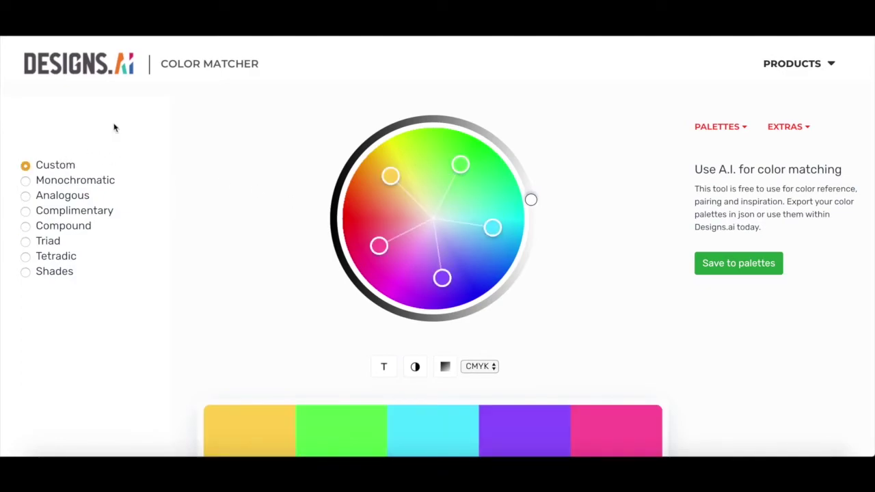
left_click_drag(389, 176, 394, 285)
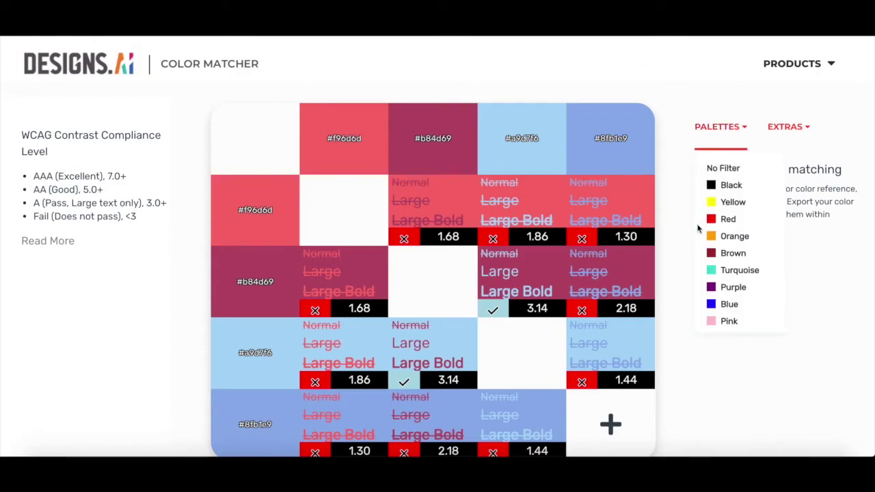
- Scroll through the WCAG contrast compliance grid of palette colour pairs
scroll(682, 267, "down", 1)
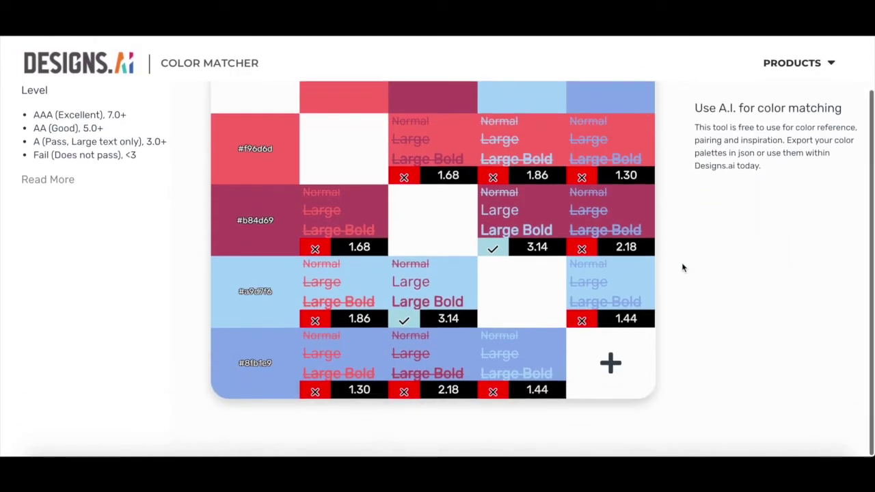
scroll(682, 267, "up", 1)
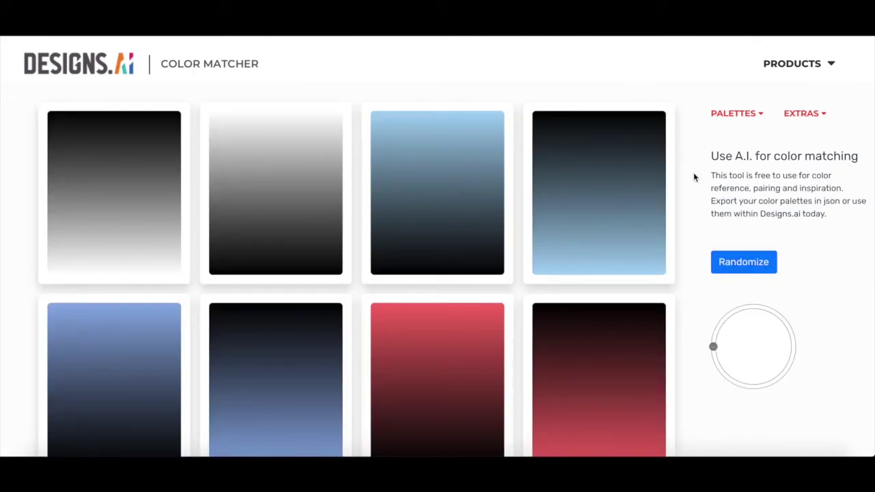
- Make the gradients diagonal with the angle dial and copy a light blue gradient's hex codes
scroll(688, 265, "down", 3)
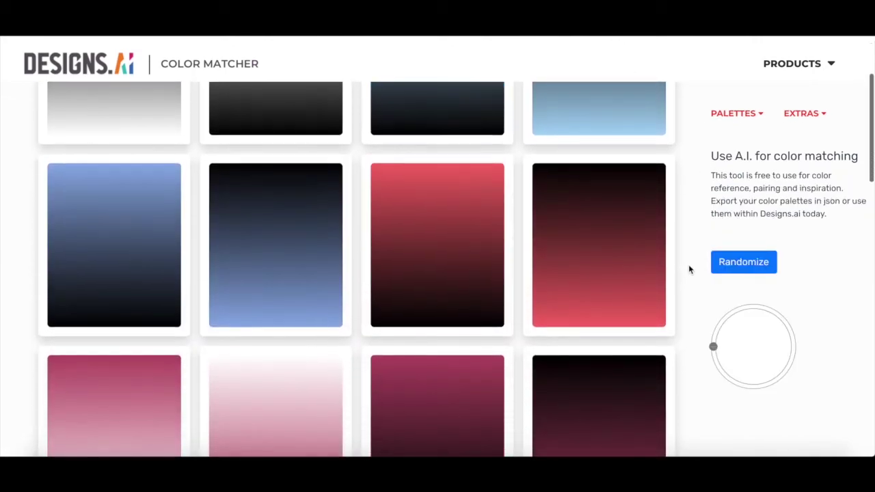
scroll(688, 268, "down", 8)
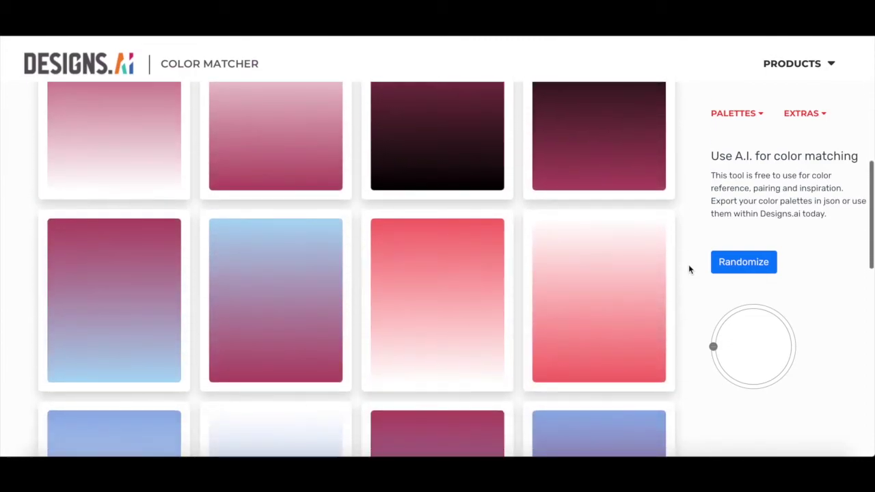
scroll(689, 269, "down", 10)
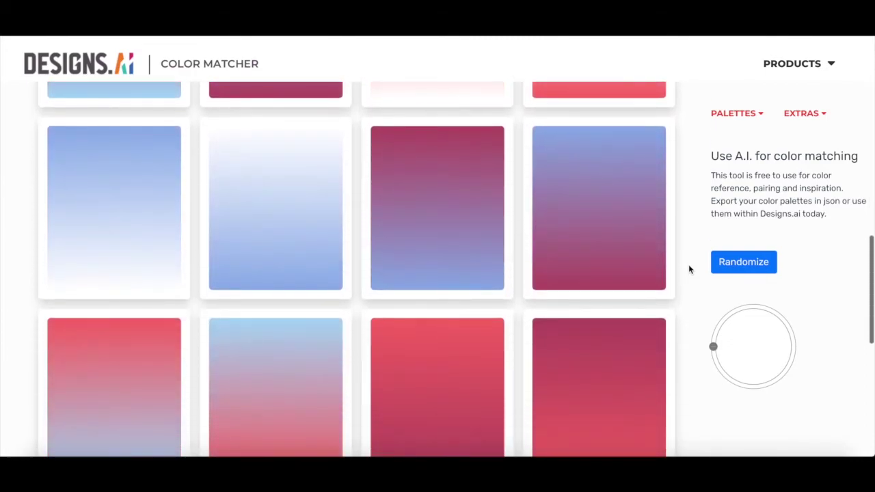
scroll(687, 270, "down", 2)
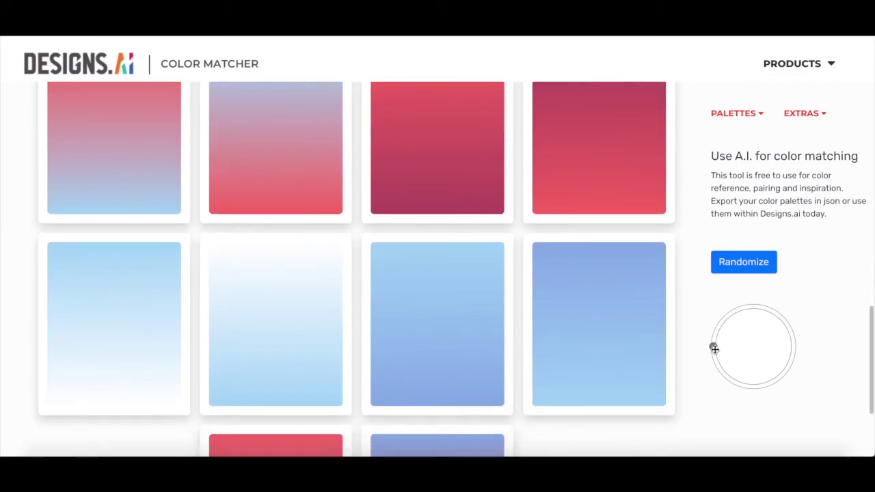
left_click_drag(714, 346, 782, 375)
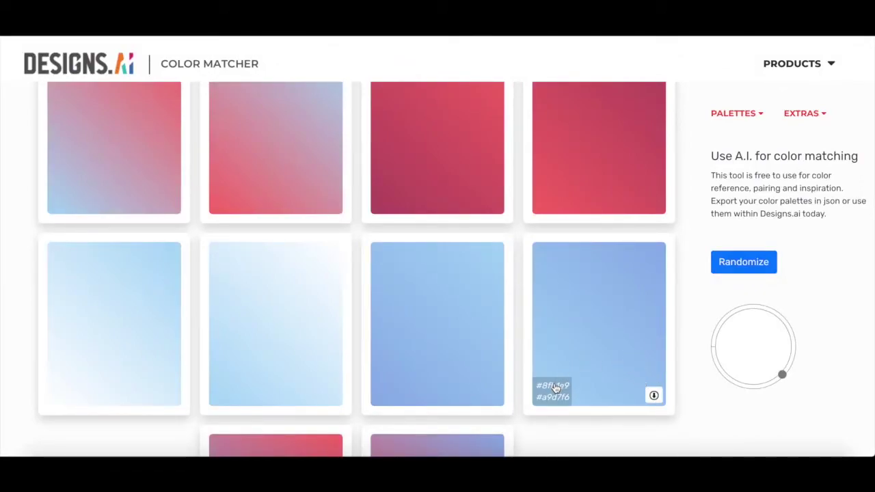
left_click(556, 388)
scroll(672, 230, "down", 5)
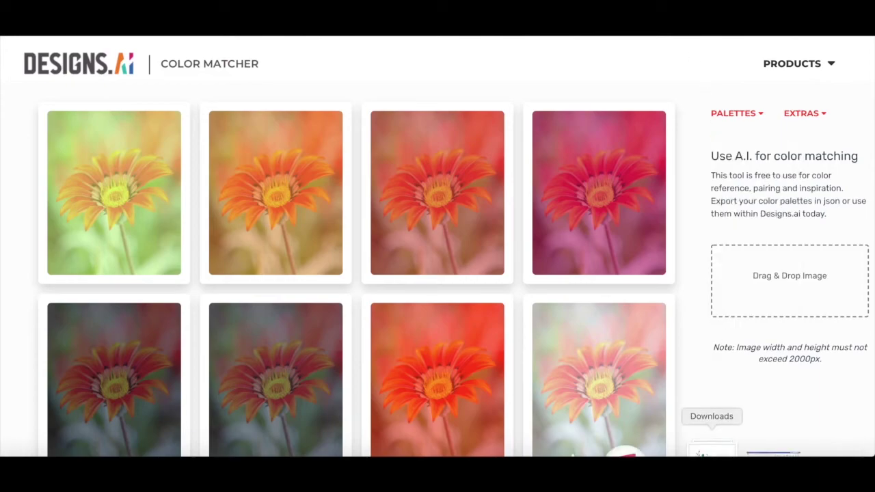
- Load the portrait photo from Downloads into the overlay tool and scroll through the tinted tiles
left_click(711, 451)
left_click_drag(726, 362, 782, 279)
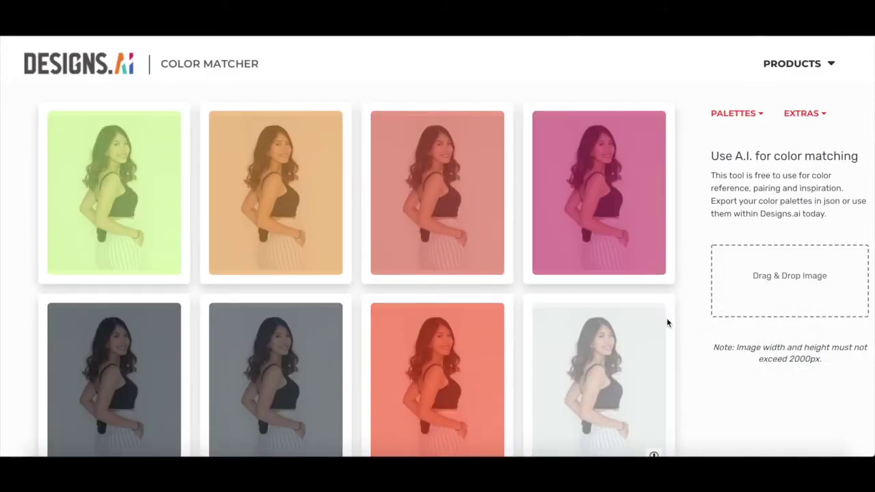
scroll(666, 320, "down", 3)
scroll(667, 321, "down", 3)
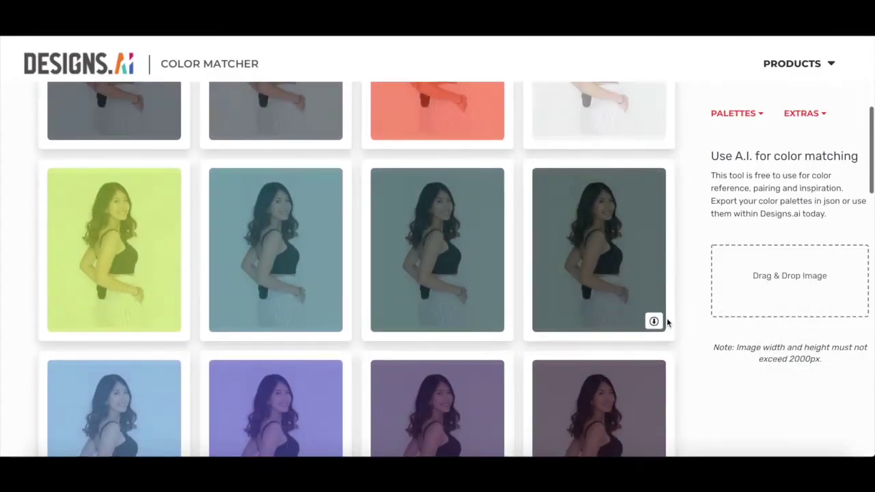
scroll(667, 321, "down", 2)
scroll(667, 321, "down", 1)
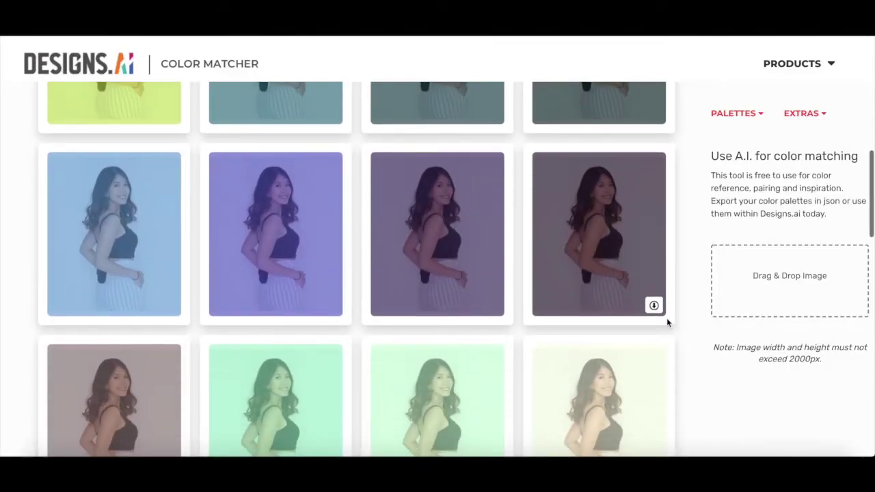
scroll(612, 356, "down", 2)
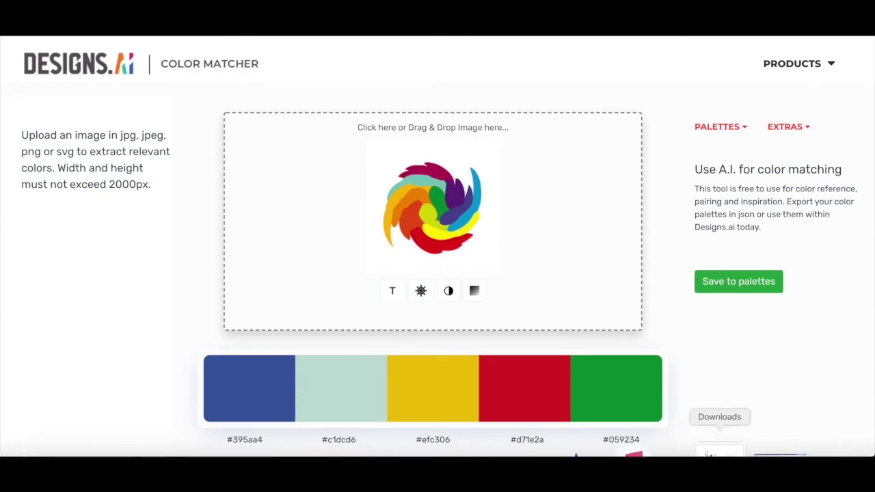
- Drag image.png from Downloads onto the extractor to pull its five colours
left_click(719, 453)
left_click_drag(719, 405, 460, 240)
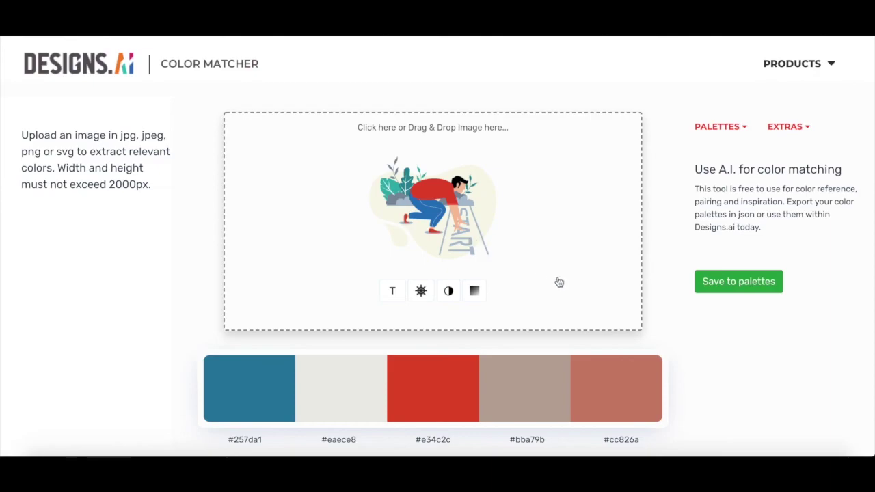